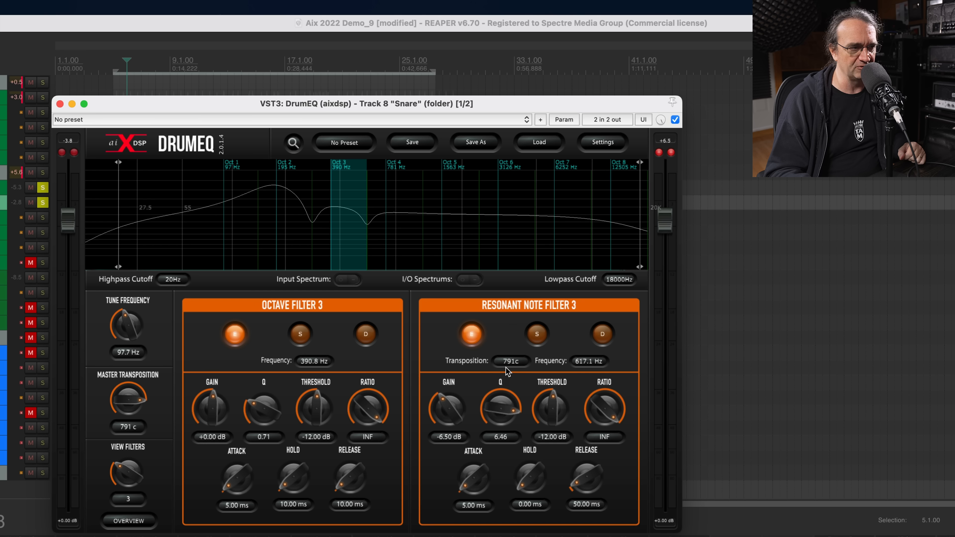
Cut resonant note filter 4's gain to -6.00 dB and lower resonant note filter 5's gain while auditioning the snare
{"action": "left_click", "coordinate": [434, 226]}
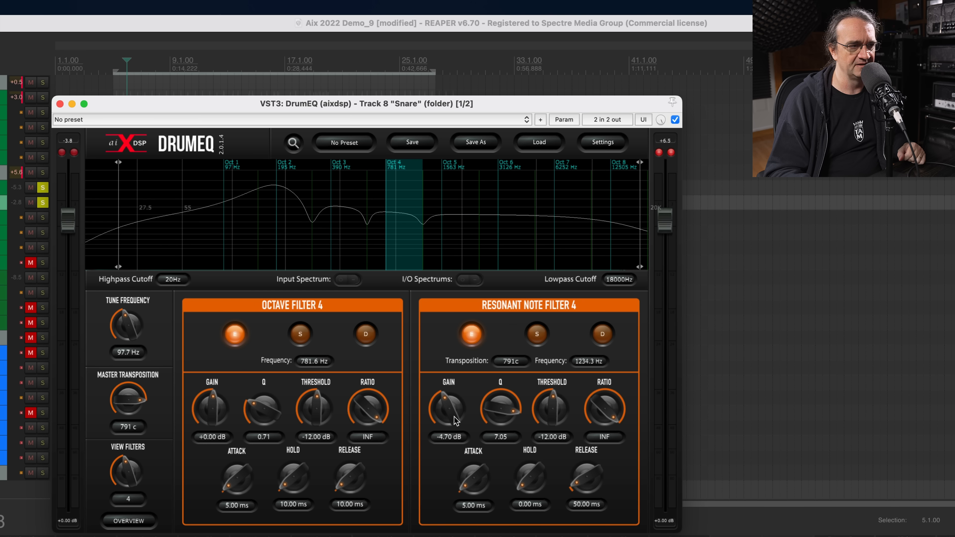
{"action": "left_click", "coordinate": [454, 229]}
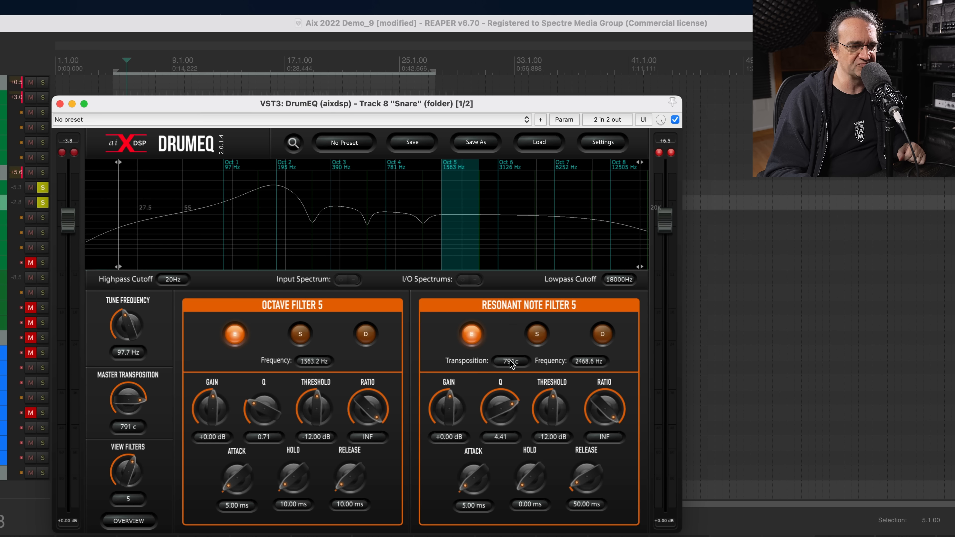
{"action": "left_click_drag", "start_coordinate": [453, 429], "coordinate": [454, 426]}
{"action": "key", "text": "space"}
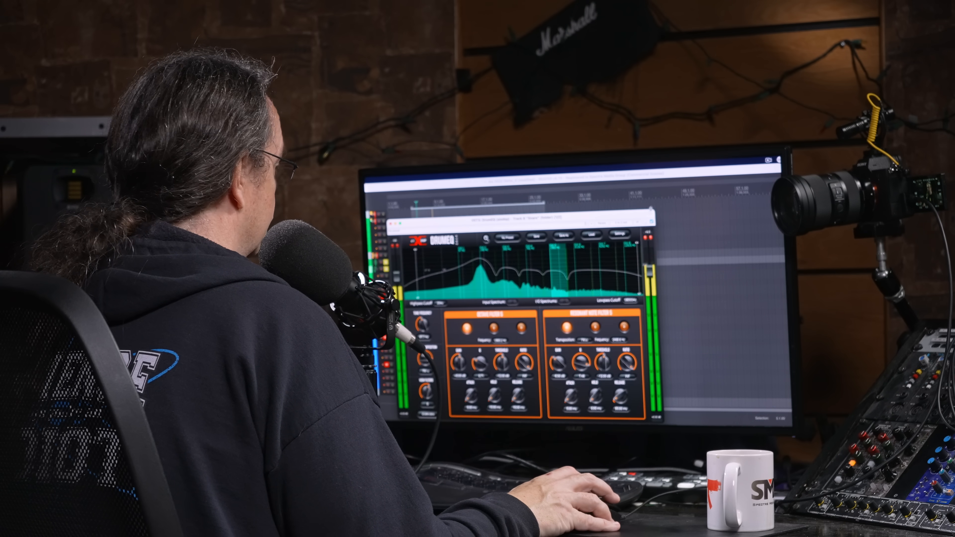
{"action": "left_click", "coordinate": [651, 221]}
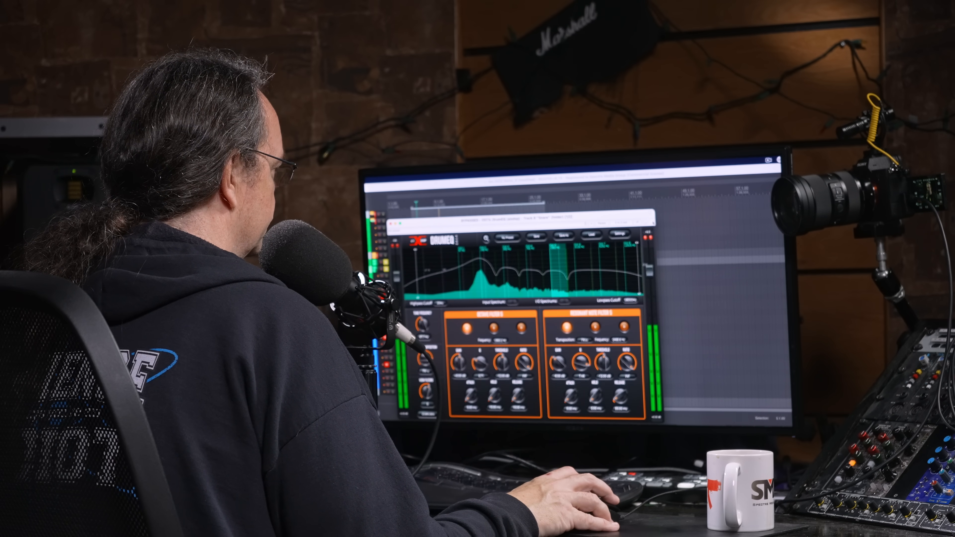
{"action": "left_click", "coordinate": [652, 222]}
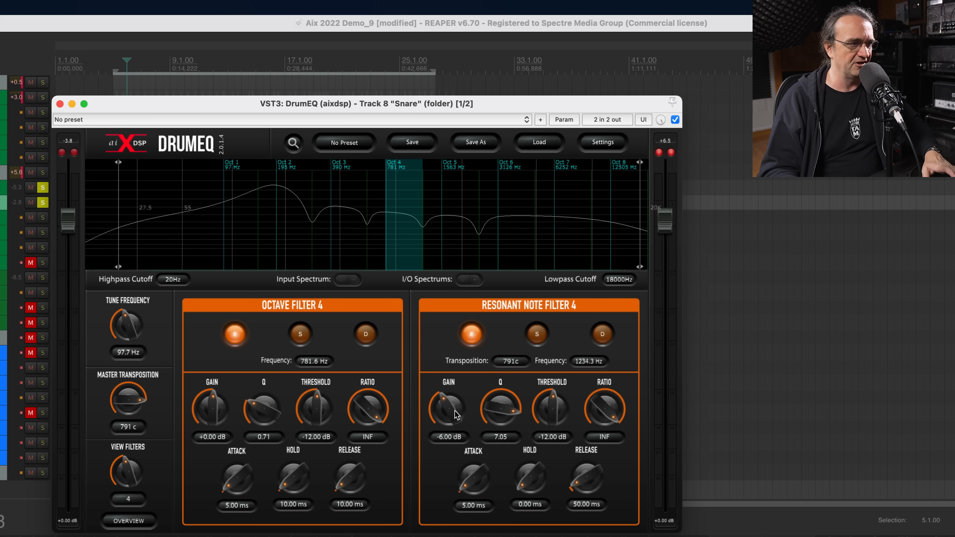
Raise resonant note filter 4's Q to 10.0 and set resonant note filter 3 to -10.70 dB gain with a Q of 10.0
{"action": "key", "text": "space"}
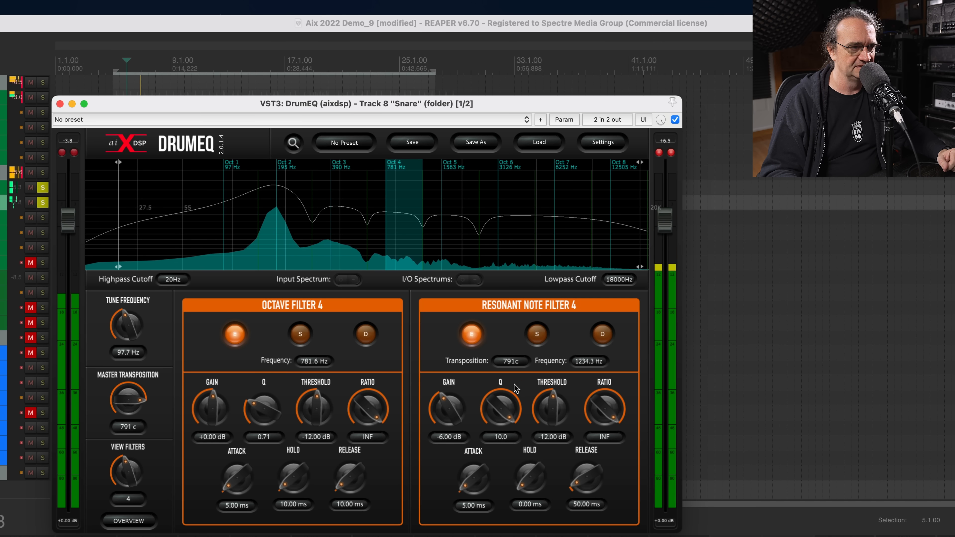
{"action": "left_click", "coordinate": [367, 232]}
{"action": "left_click_drag", "start_coordinate": [450, 406], "coordinate": [449, 410]}
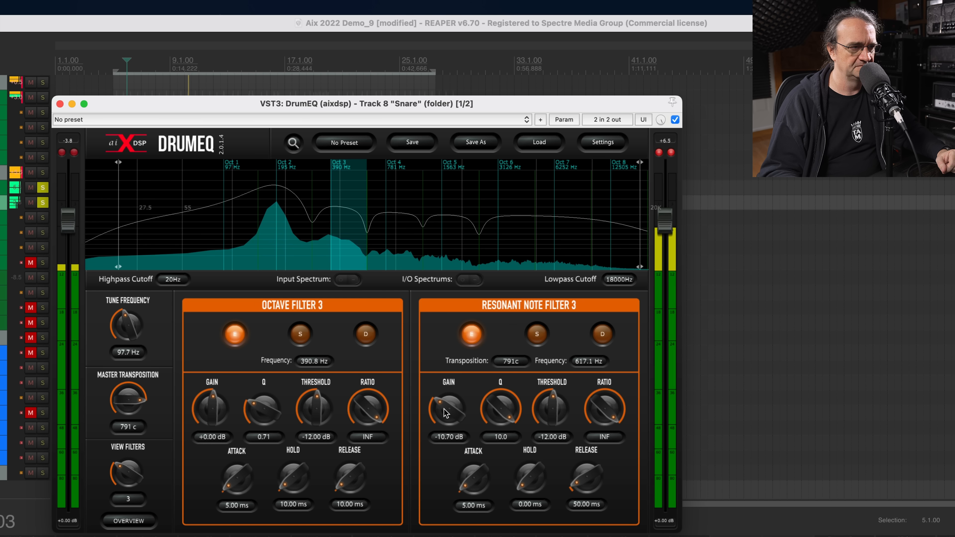
{"action": "left_click", "coordinate": [486, 237]}
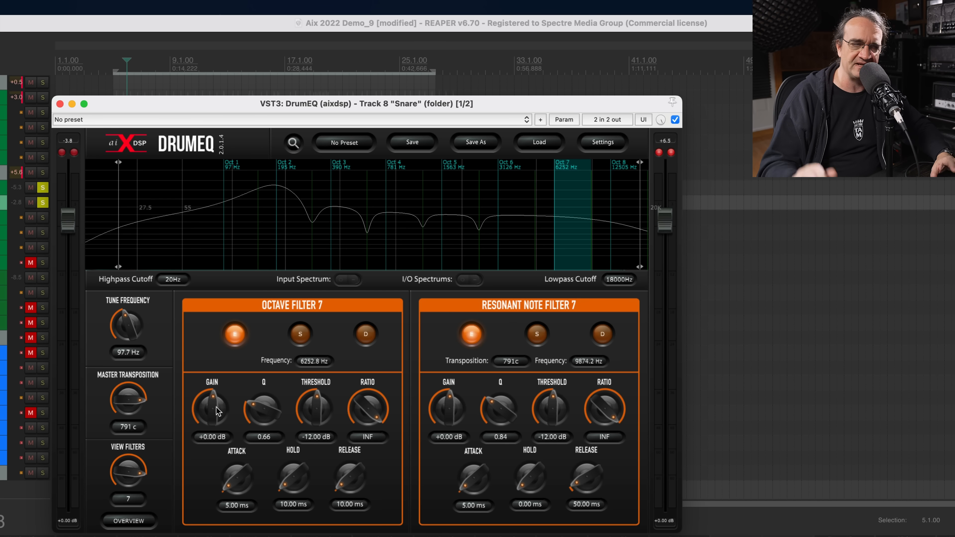
During playback, boost octave filter 7's gain to +5.30 dB and octave filter 8's gain to +3.20 dB
{"action": "key", "text": "space"}
{"action": "left_click_drag", "start_coordinate": [218, 411], "coordinate": [224, 389]}
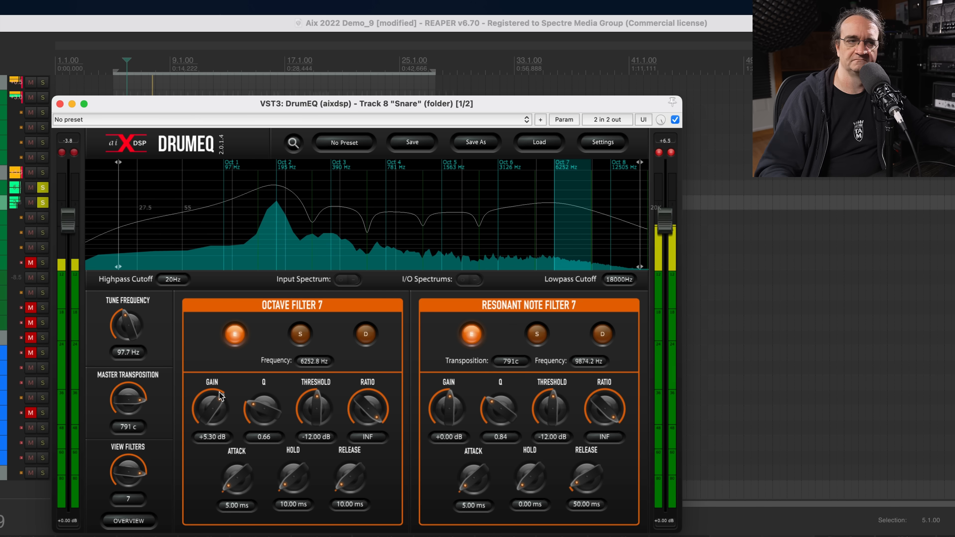
{"action": "left_click", "coordinate": [622, 213]}
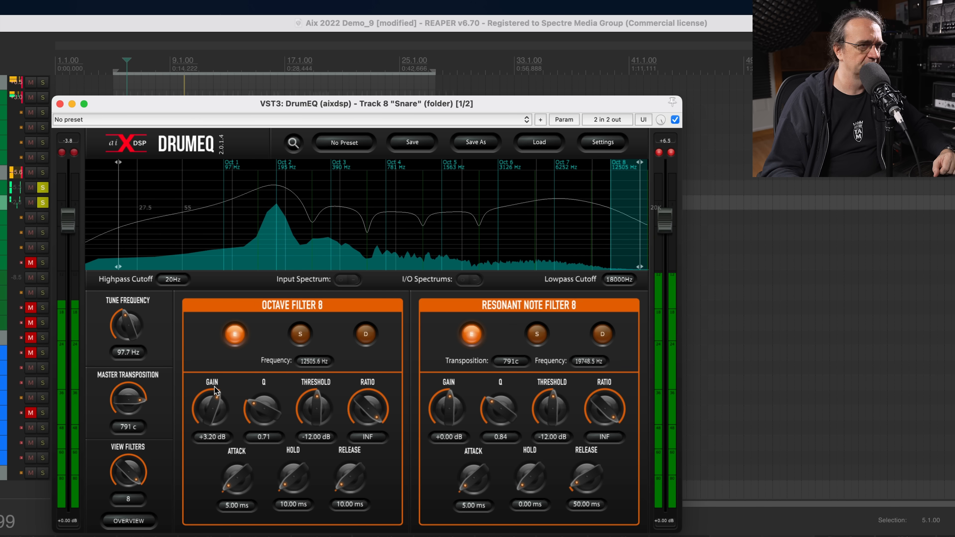
Compare the snare with DrumEQ bypassed and active, and close the plug-in window
{"action": "left_click", "coordinate": [676, 120]}
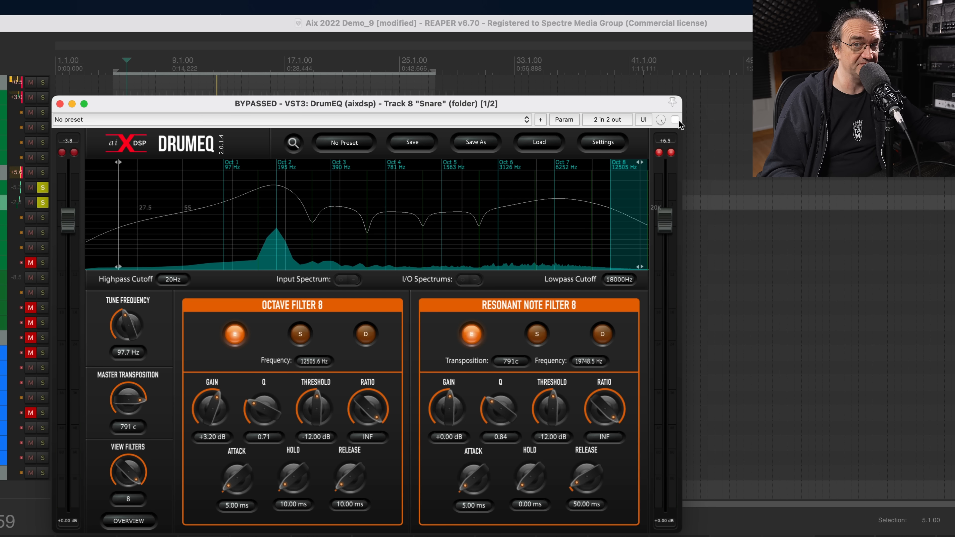
{"action": "left_click", "coordinate": [676, 120]}
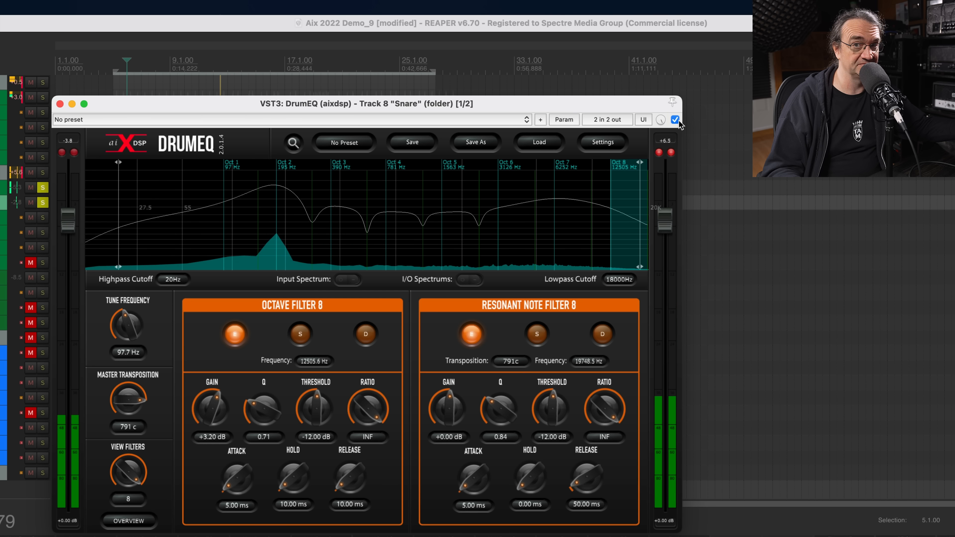
{"action": "left_click", "coordinate": [60, 105]}
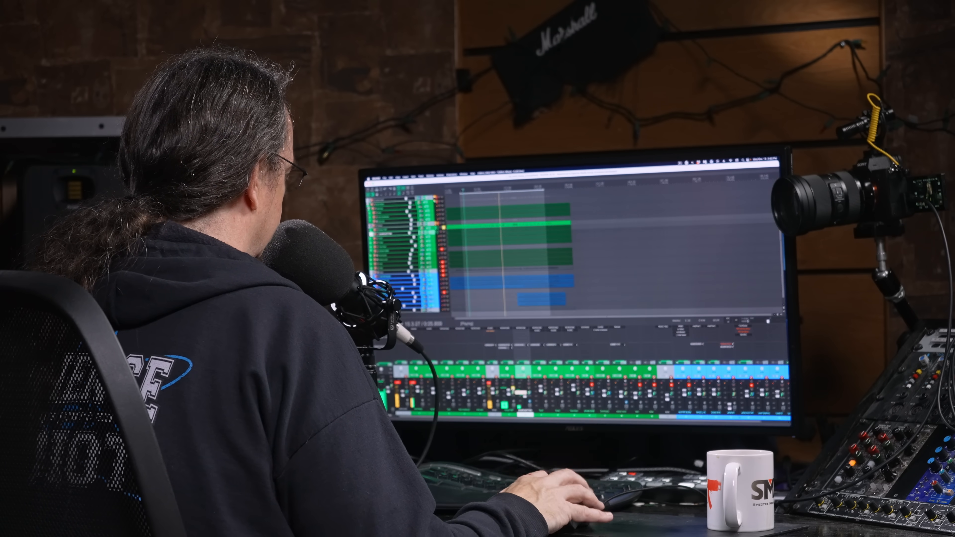
Remove the solo from the snare tracks, listen to the full drum mix and stop playback
{"action": "left_click", "coordinate": [513, 388]}
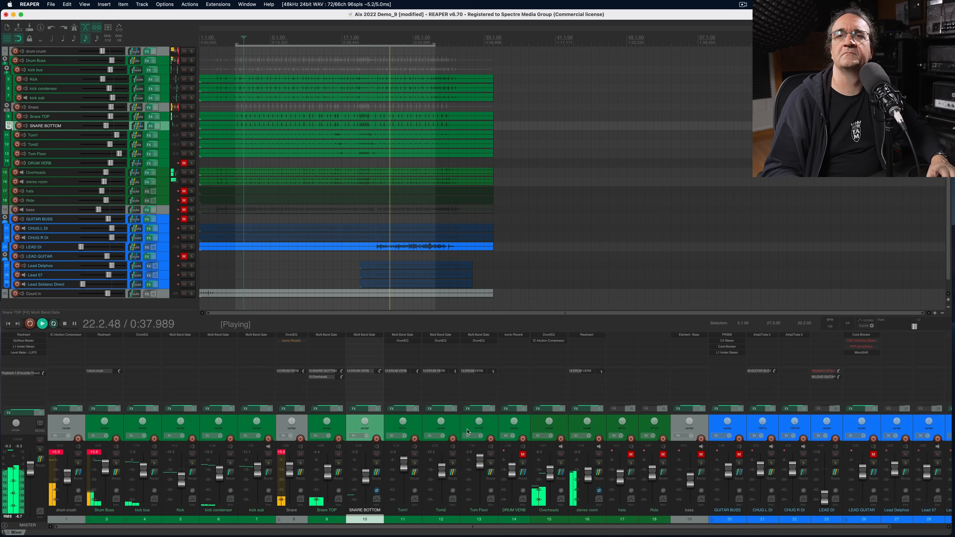
{"action": "key", "text": "space"}
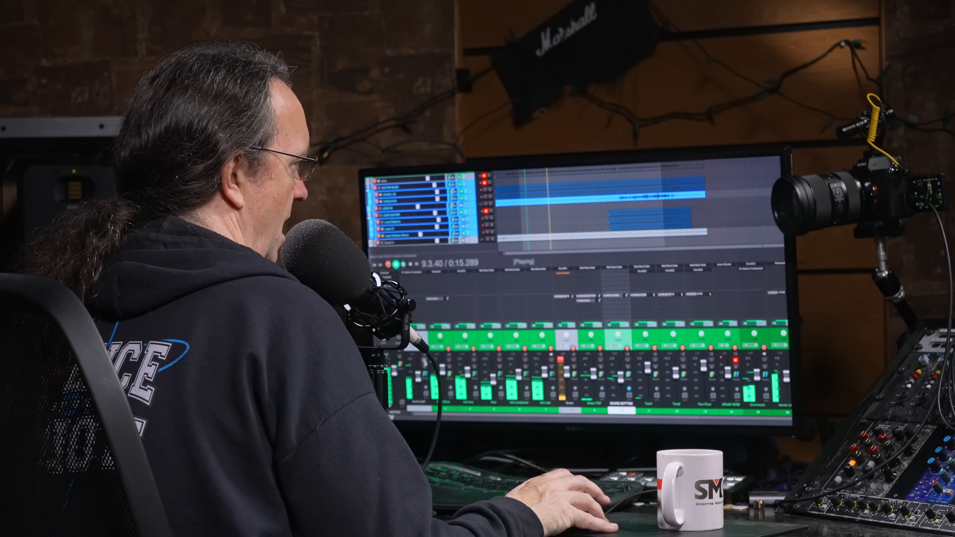
{"action": "key", "text": "super+Escape"}
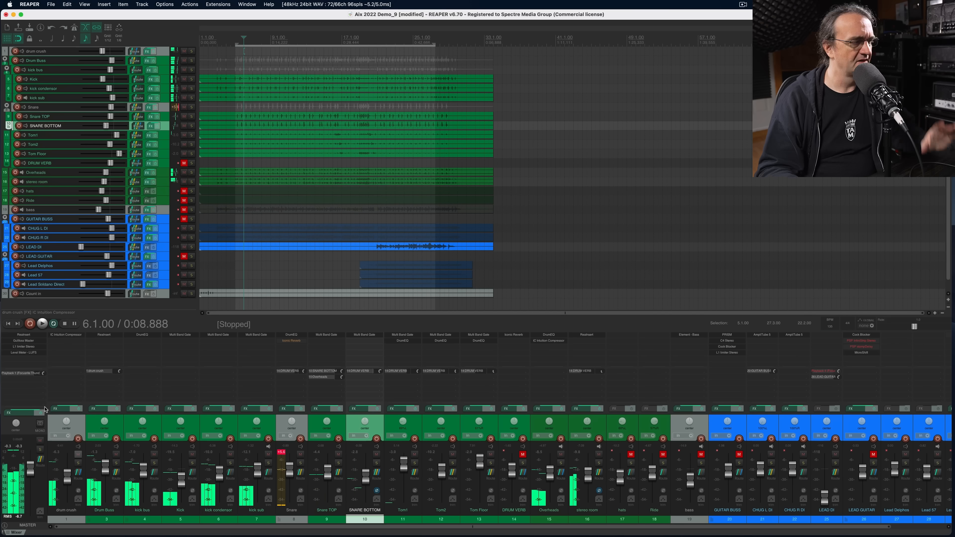
Open the Intuition Compressor on the drum crush track and compare its bypassed and processed sound
{"action": "left_click", "coordinate": [59, 339]}
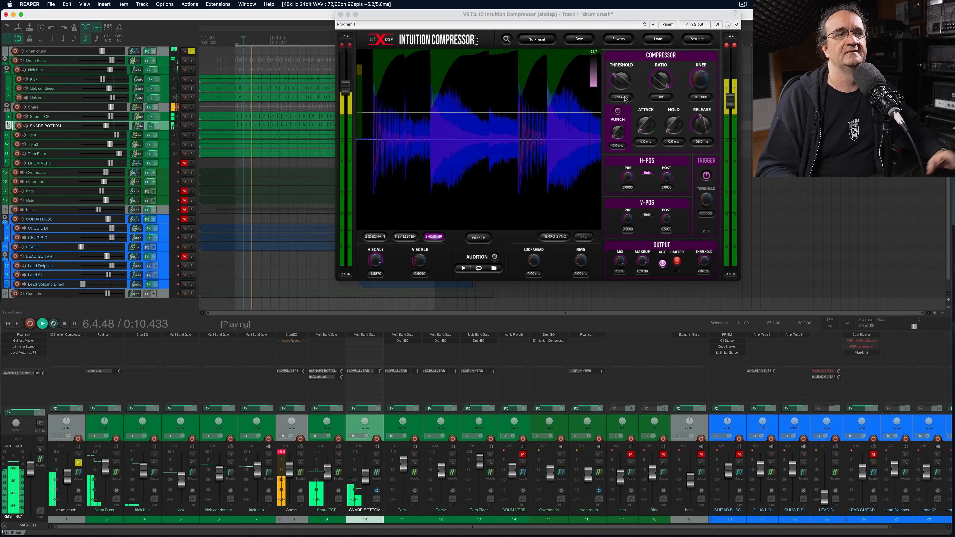
{"action": "left_click", "coordinate": [737, 24]}
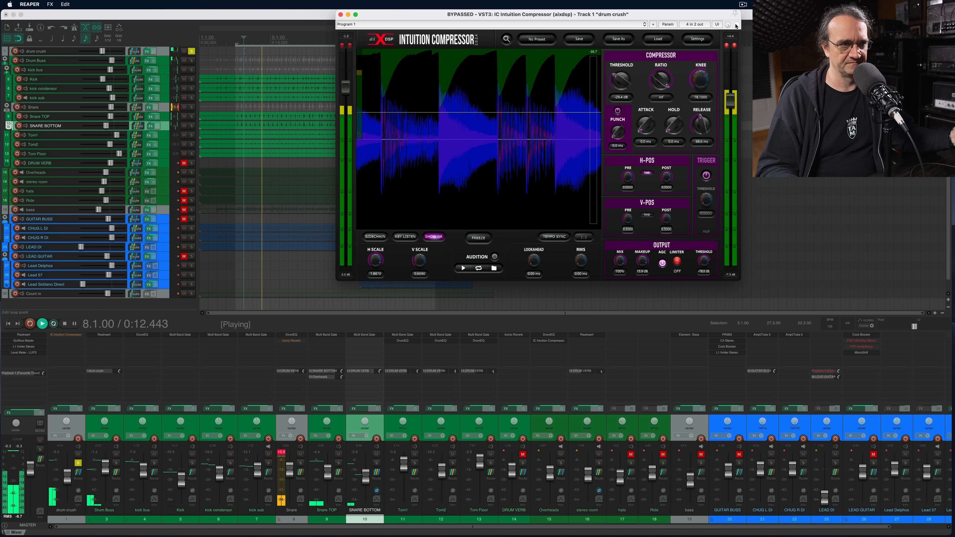
{"action": "left_click", "coordinate": [736, 24]}
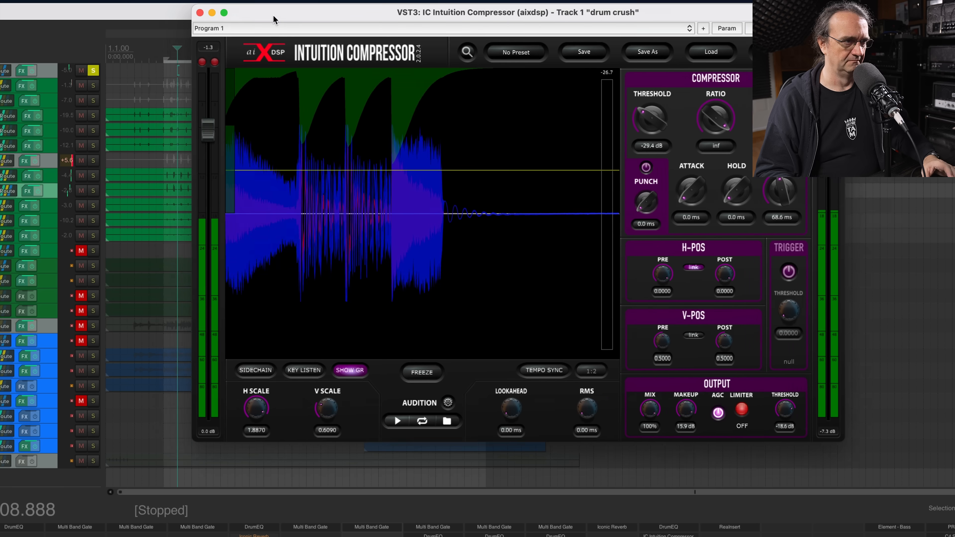
Try Intuition Compressor thresholds of -29.9 dB and -51.8 dB on the drum crush track, and settle on -20.2 dB
{"action": "left_click_drag", "start_coordinate": [270, 13], "coordinate": [255, 16]}
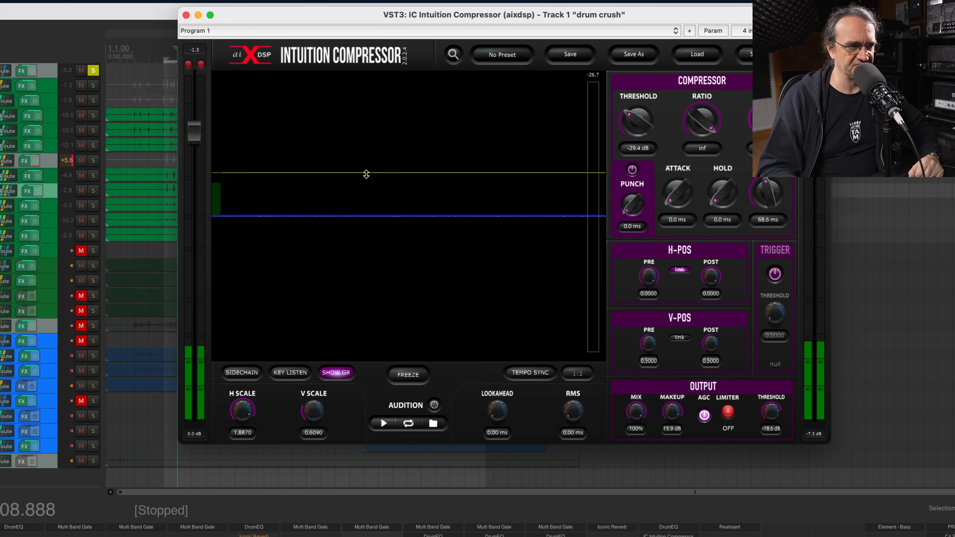
{"action": "left_click_drag", "start_coordinate": [365, 173], "coordinate": [414, 180]}
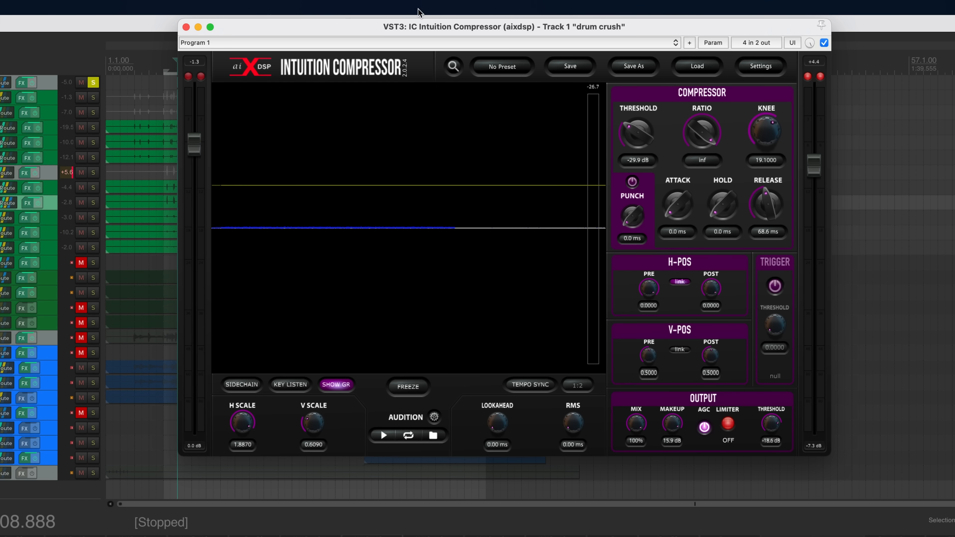
{"action": "left_click_drag", "start_coordinate": [417, 17], "coordinate": [459, 16]}
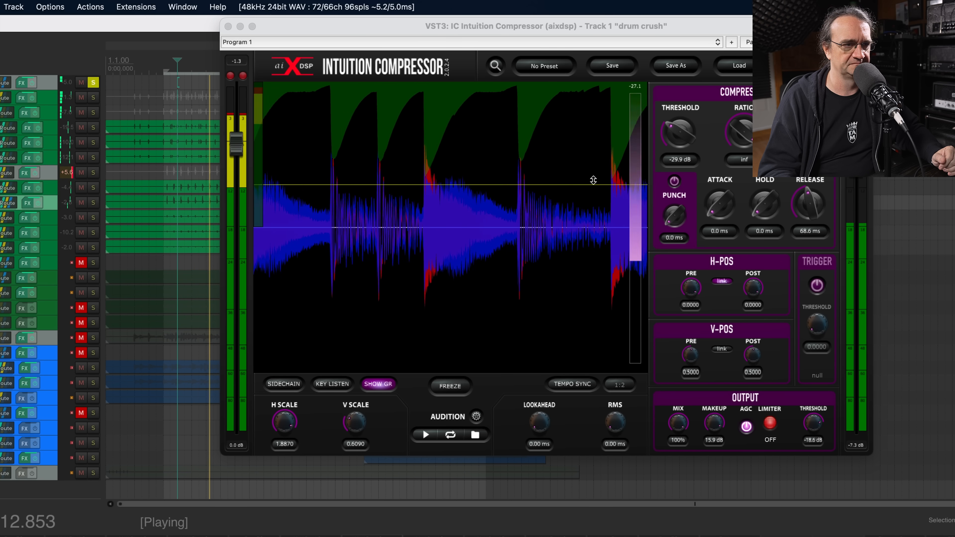
{"action": "left_click_drag", "start_coordinate": [593, 180], "coordinate": [592, 216]}
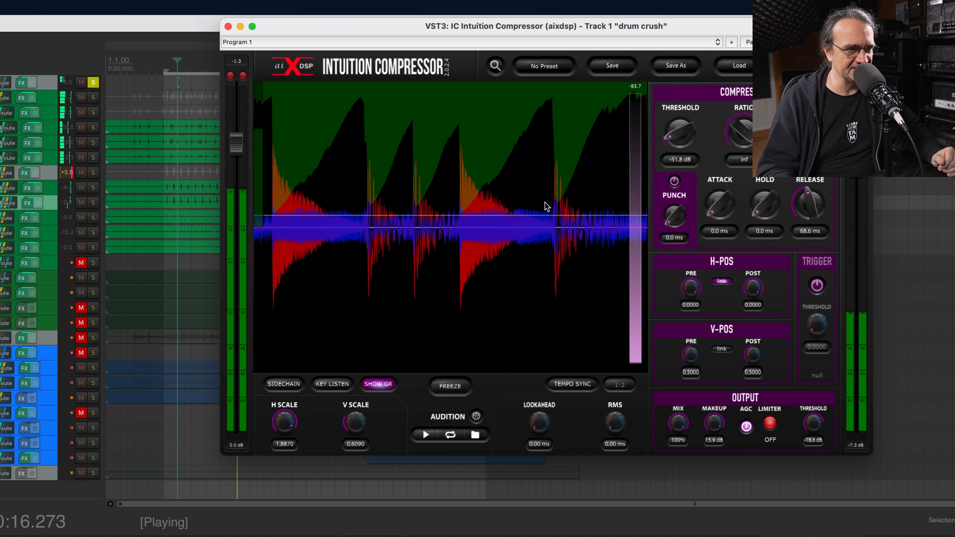
{"action": "left_click_drag", "start_coordinate": [557, 173], "coordinate": [561, 165]}
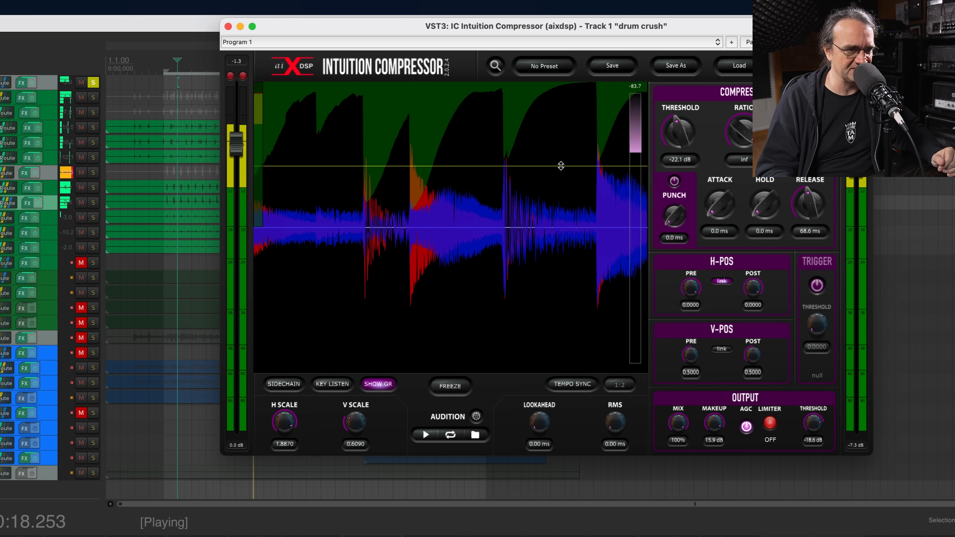
{"action": "left_click_drag", "start_coordinate": [571, 110], "coordinate": [387, 161]}
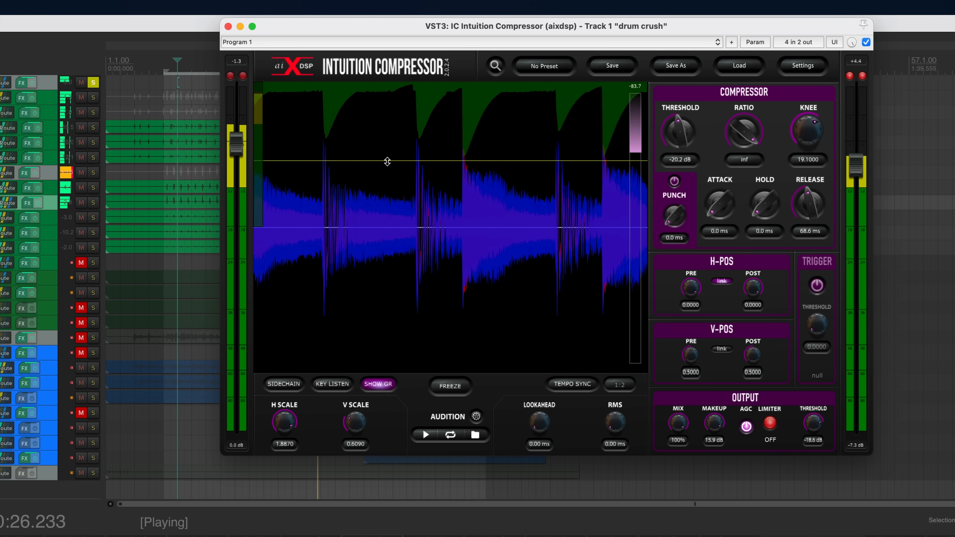
{"action": "key", "text": "space"}
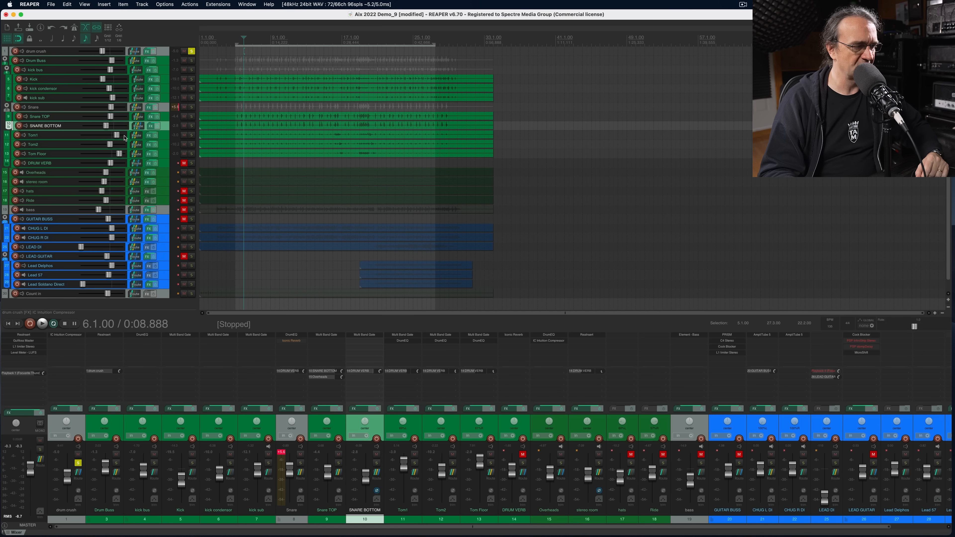
Unsolo the drum crush track and raise its volume fader while listening to it blended with the full drum mix
{"action": "left_click", "coordinate": [77, 463]}
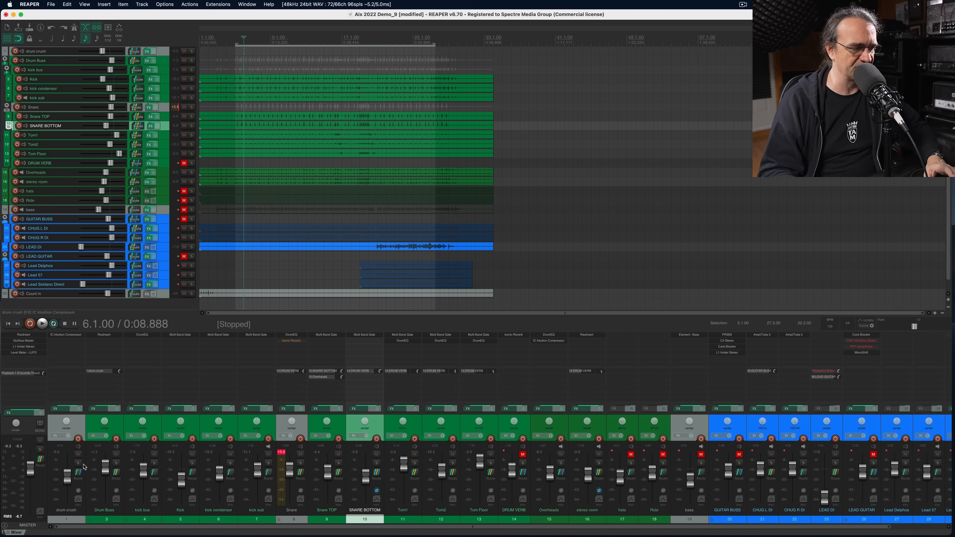
{"action": "key", "text": "space"}
{"action": "mouse_move", "coordinate": [68, 477]}
{"action": "left_mouse_down"}
{"action": "mouse_move", "coordinate": [67, 512]}
{"action": "mouse_move", "coordinate": [68, 483]}
{"action": "left_mouse_up"}
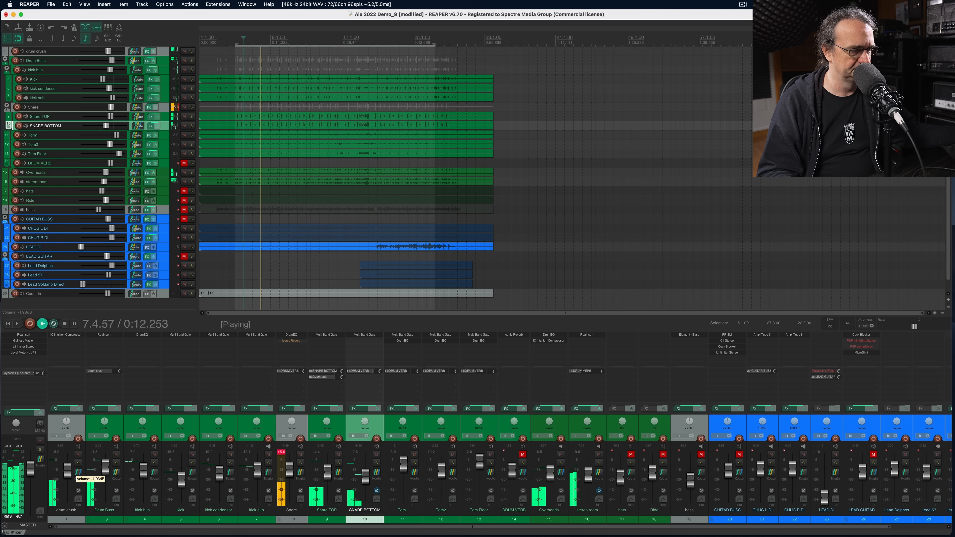
{"action": "left_click_drag", "start_coordinate": [69, 469], "coordinate": [69, 469]}
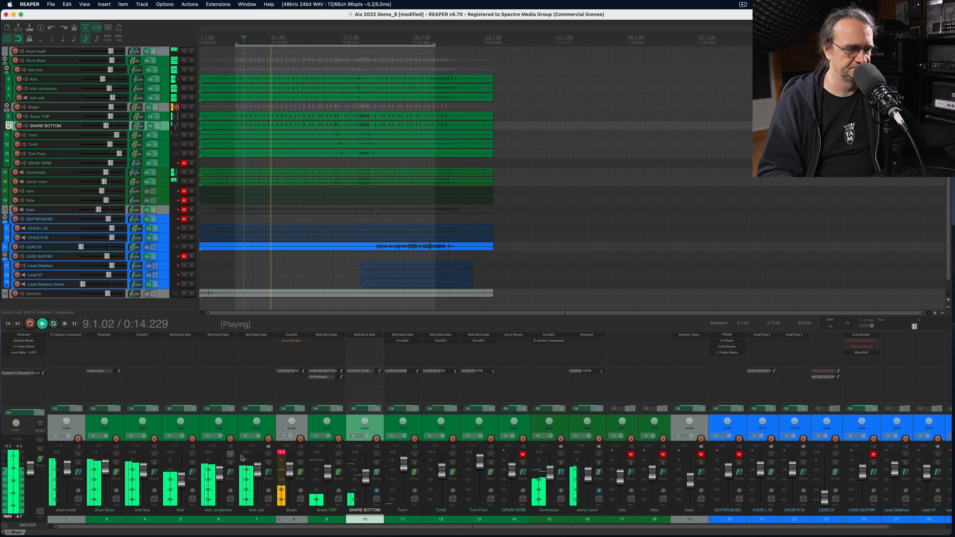
{"action": "mouse_move", "coordinate": [287, 454]}
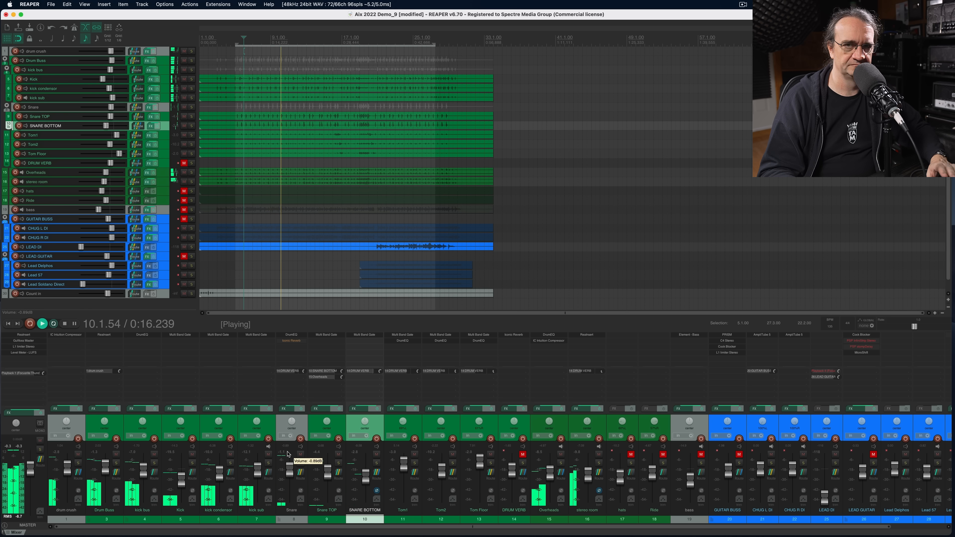
{"action": "key", "text": "space"}
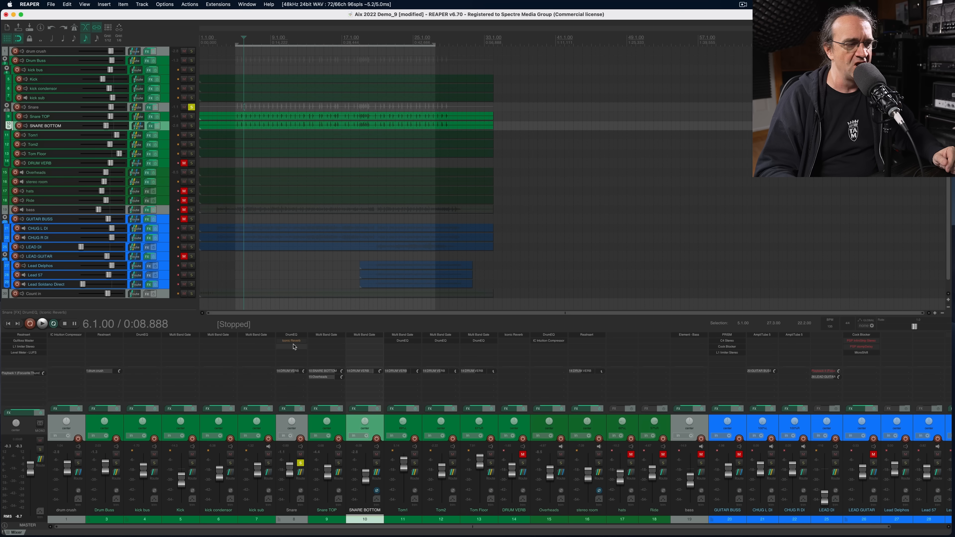
Open and enable Iconic Reverb on the Snare track, and compare the snare with and without it during playback
{"action": "left_click", "coordinate": [293, 342]}
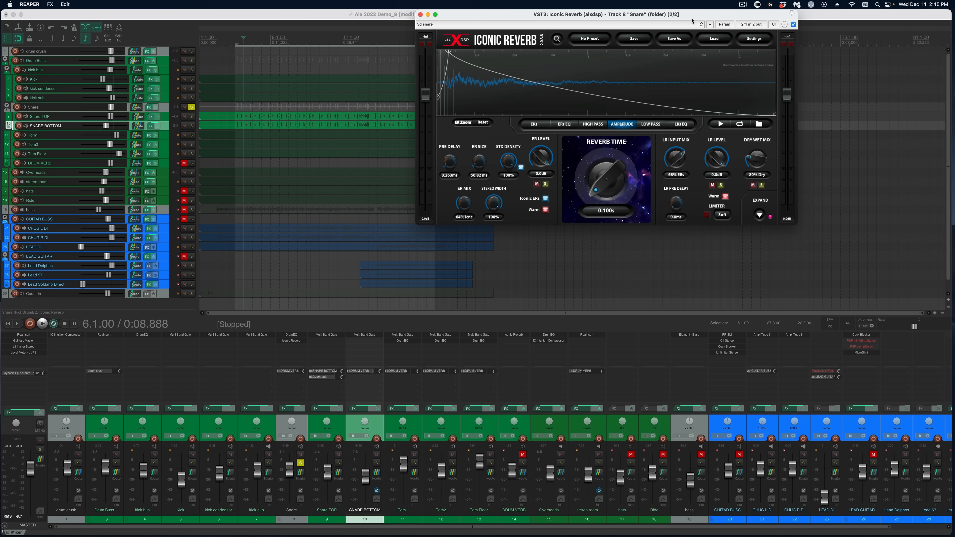
{"action": "left_click_drag", "start_coordinate": [691, 19], "coordinate": [661, 64]}
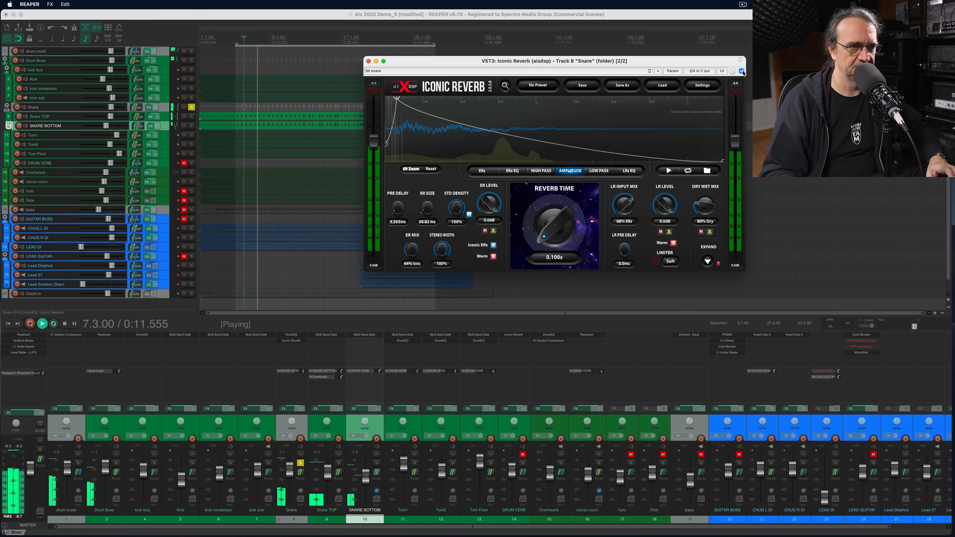
{"action": "key", "text": "space"}
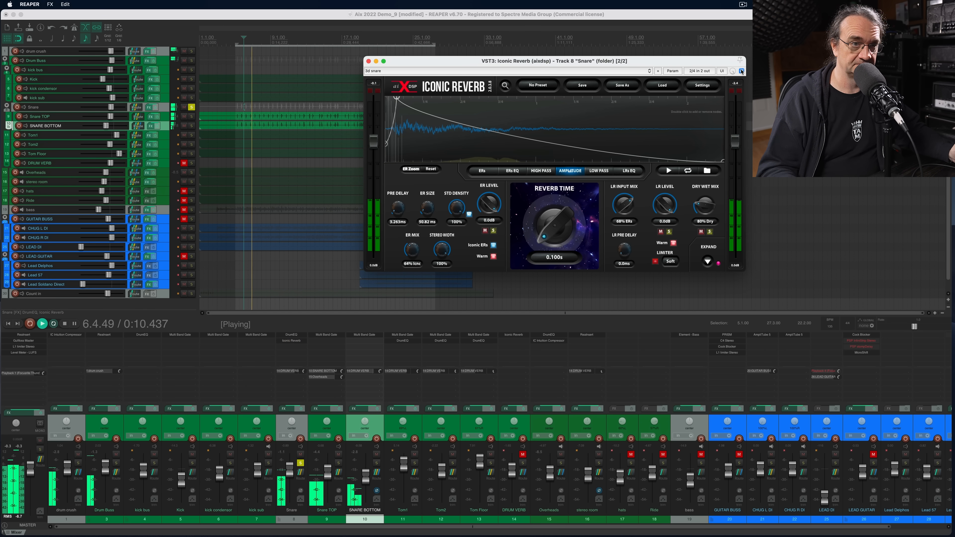
{"action": "left_click", "coordinate": [742, 71]}
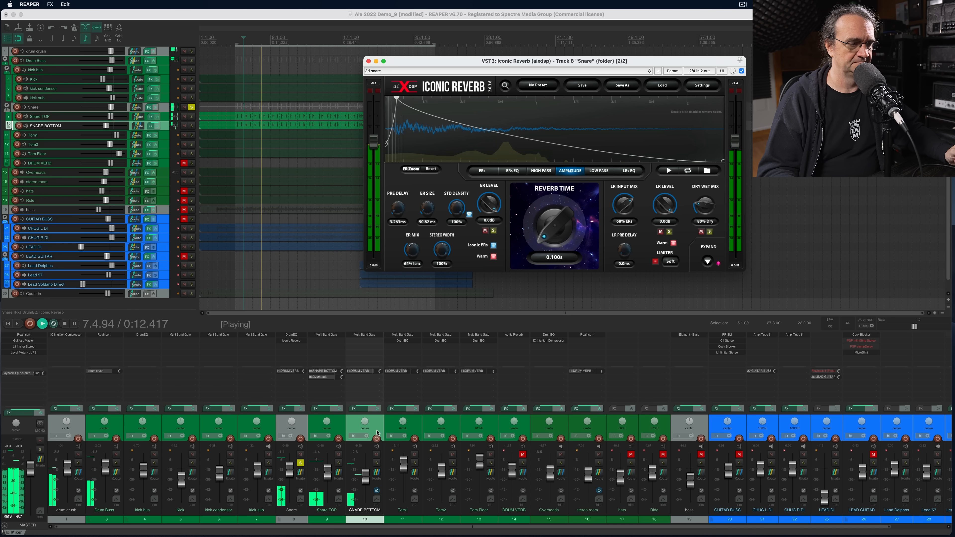
Replay the soloed snare, compare it with Iconic Reverb bypassed and enabled, and close the plugin window with the reverb left on
{"action": "key", "text": "space"}
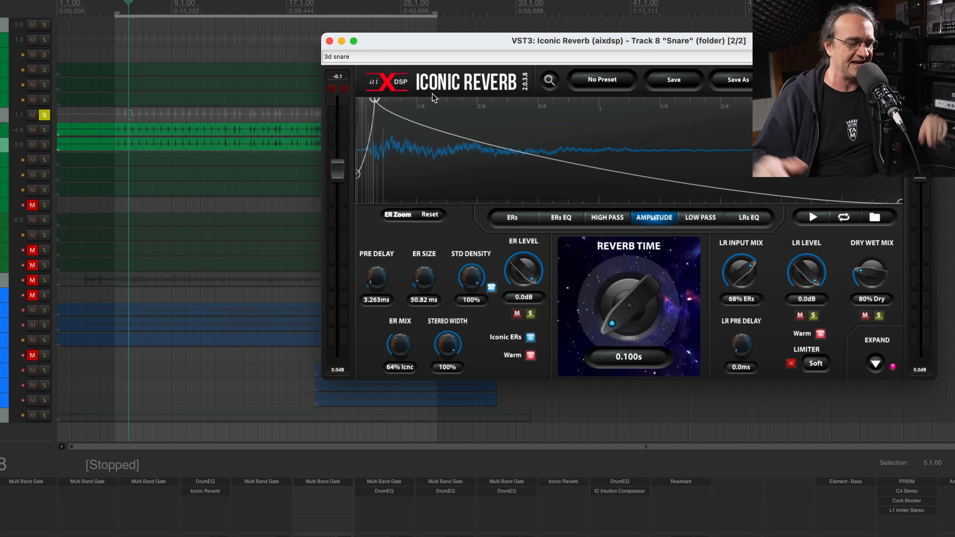
{"action": "key", "text": "space"}
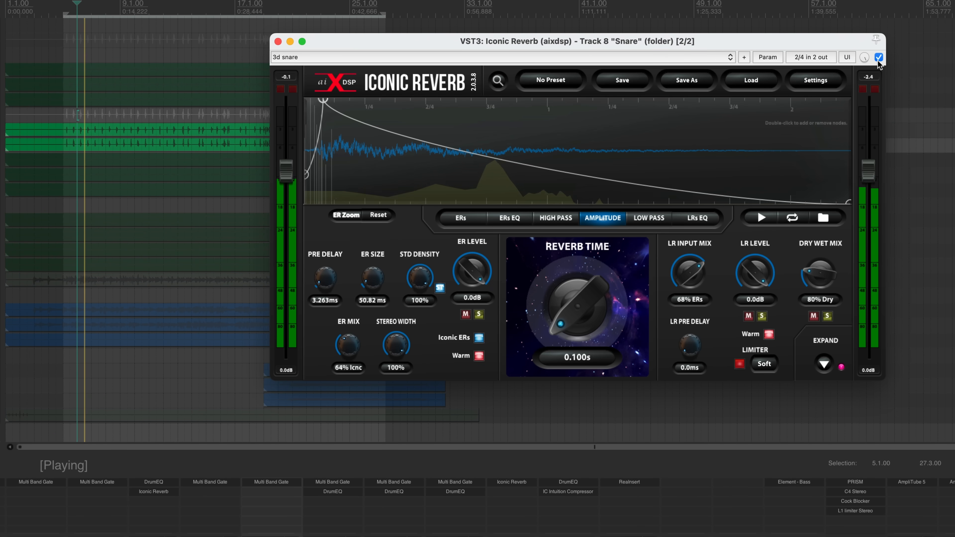
{"action": "left_click", "coordinate": [879, 59]}
{"action": "left_click", "coordinate": [878, 60]}
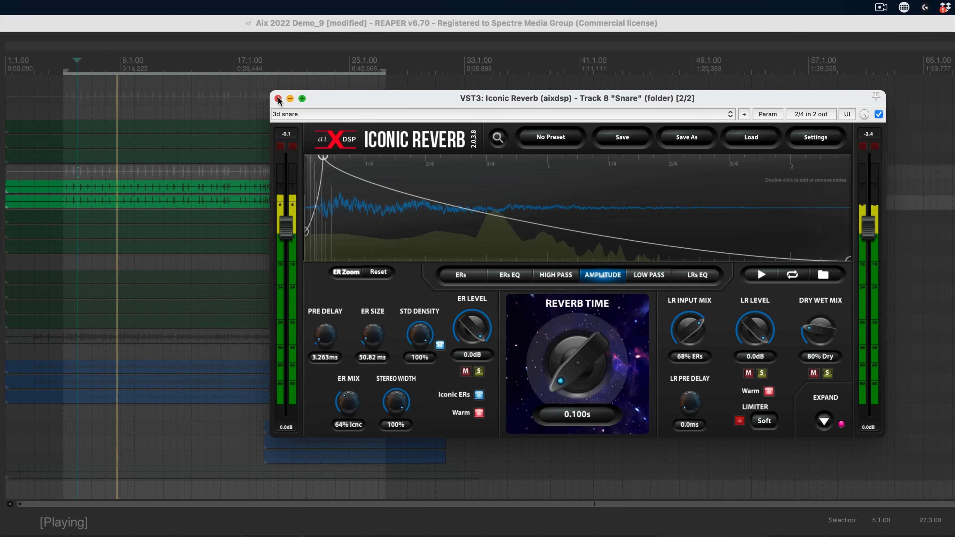
{"action": "left_click", "coordinate": [278, 41]}
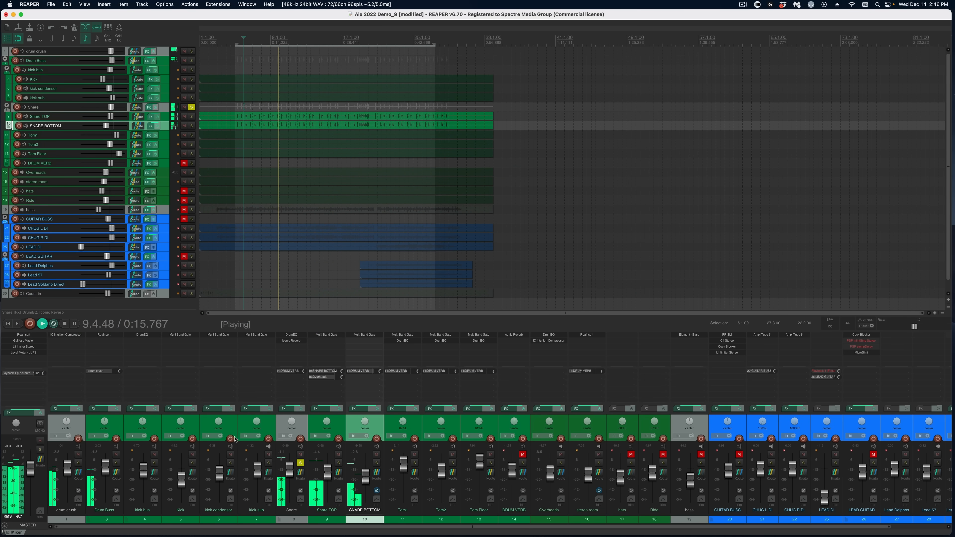
Unsolo the Snare track and unmute the DRUM VERB and bass tracks during playback to hear them in the full drum mix
{"action": "left_click", "coordinate": [300, 462]}
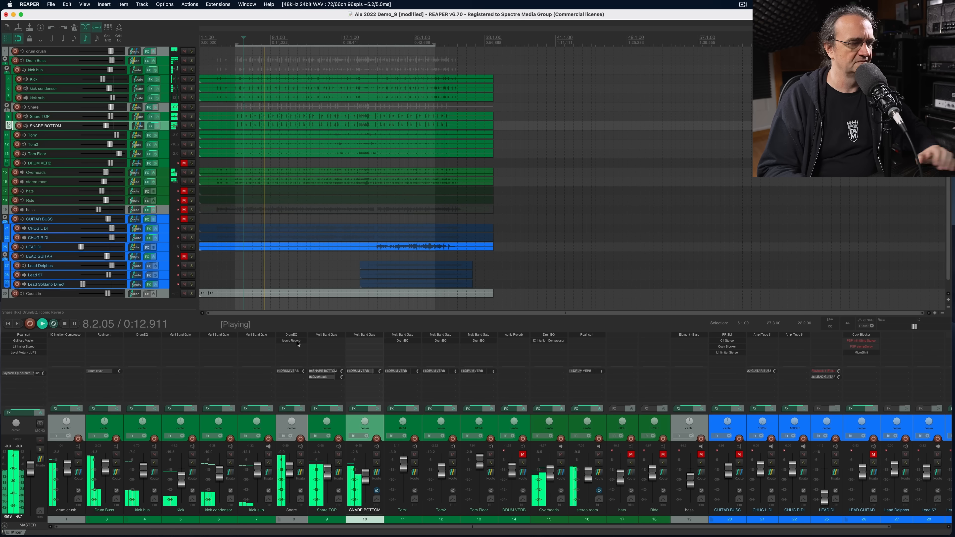
{"action": "left_click", "coordinate": [523, 454]}
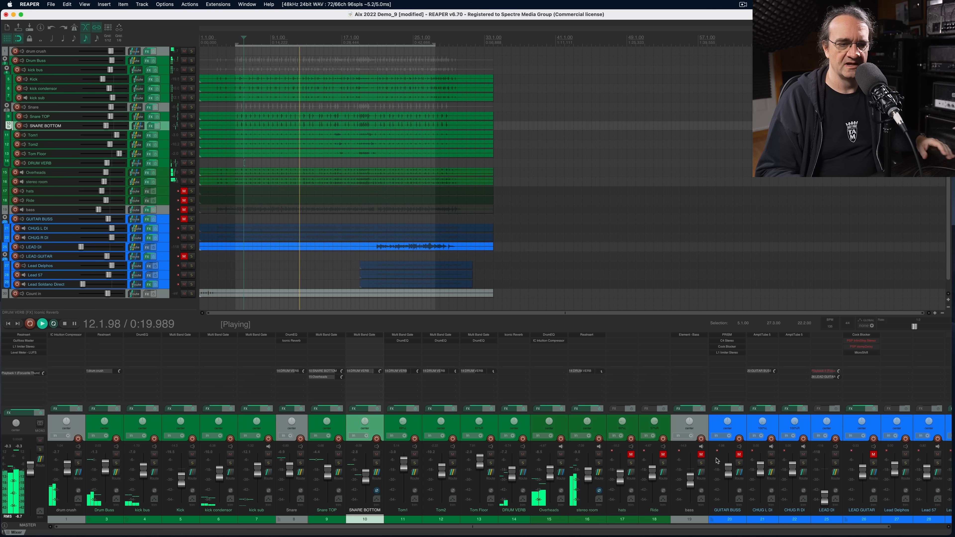
{"action": "left_click", "coordinate": [702, 455]}
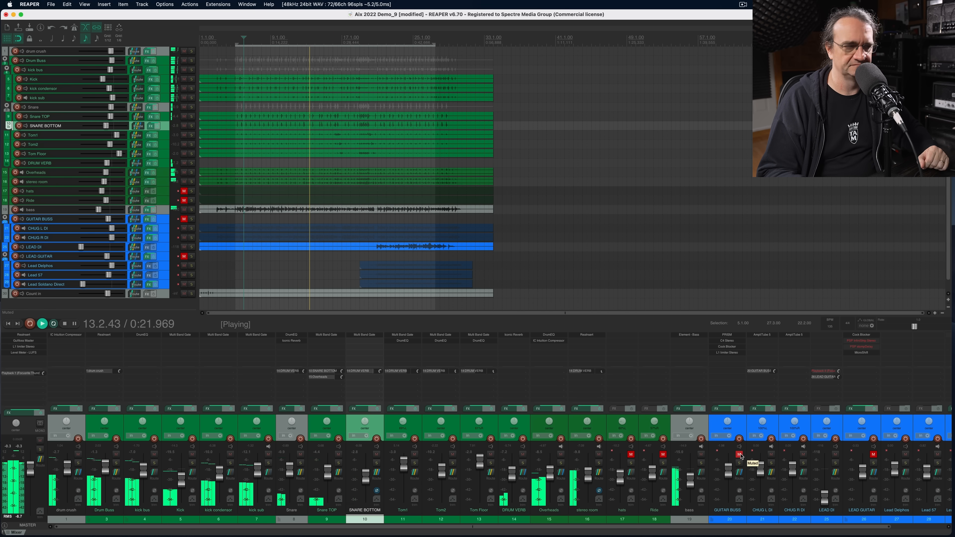